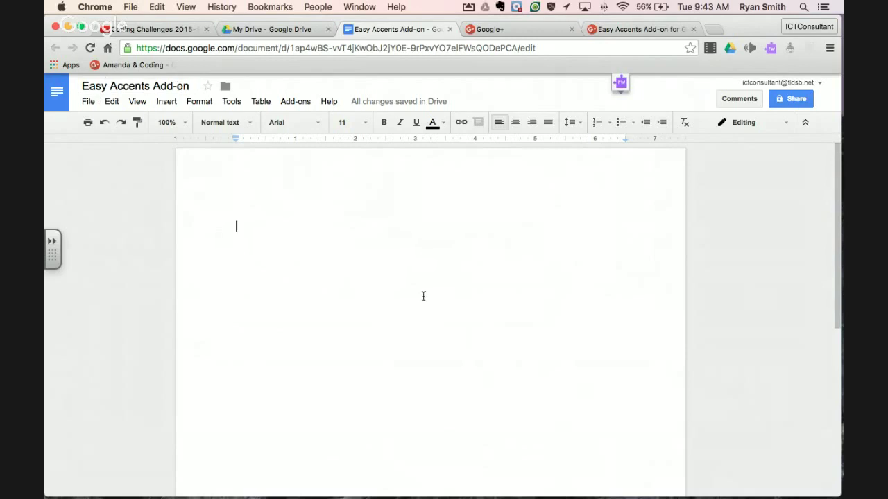
Type and delete some practice letters, leaving the page empty.
{"action": "type", "text": "ma"}
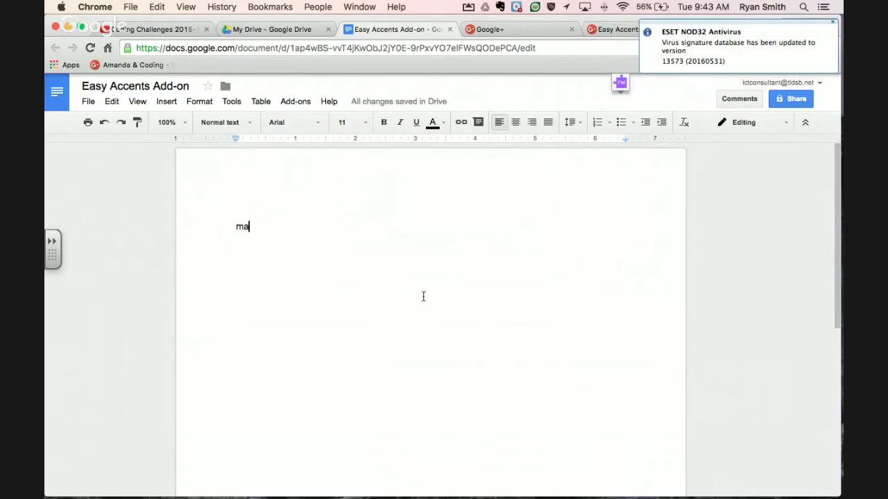
{"action": "key", "text": "BackSpace"}
{"action": "key", "text": "BackSpace"}
{"action": "type", "text": "ou"}
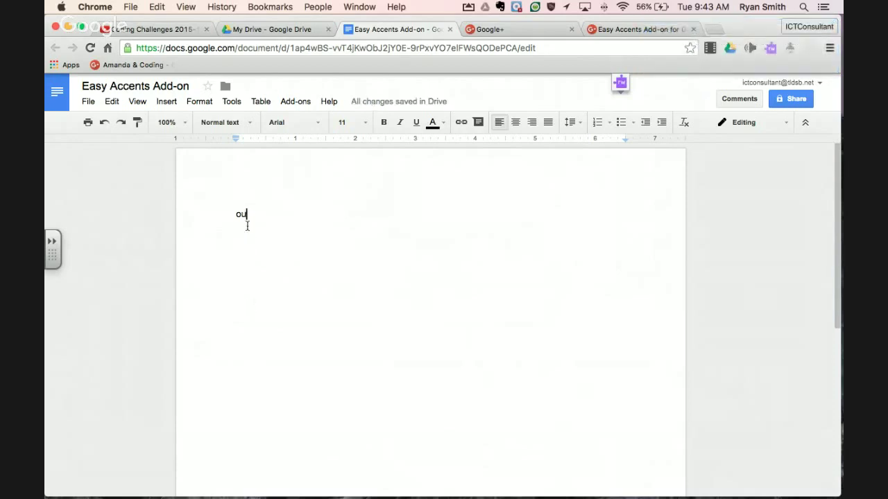
{"action": "left_click_drag", "start_coordinate": [246, 214], "coordinate": [241, 214]}
{"action": "left_click", "coordinate": [343, 223]}
{"action": "key", "text": "BackSpace"}
{"action": "key", "text": "BackSpace"}
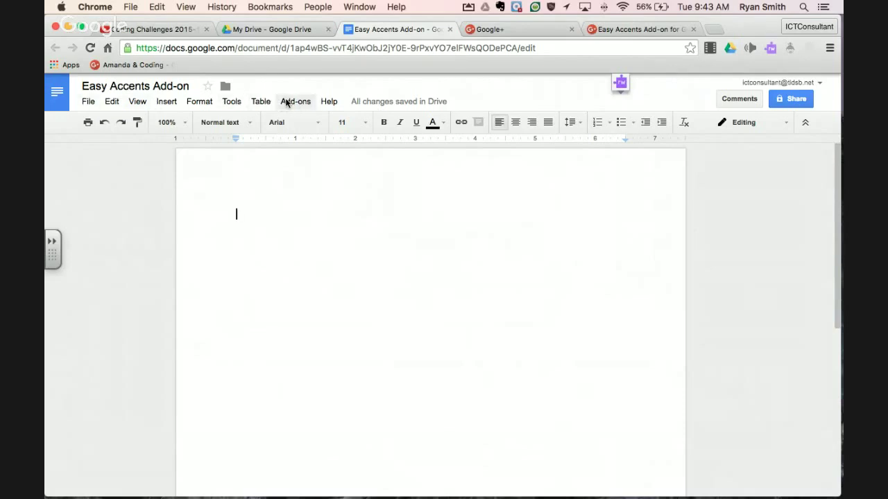
Find the 'easy accents' add-on, install the free Easy Accents, and allow its document access.
{"action": "left_click", "coordinate": [289, 102]}
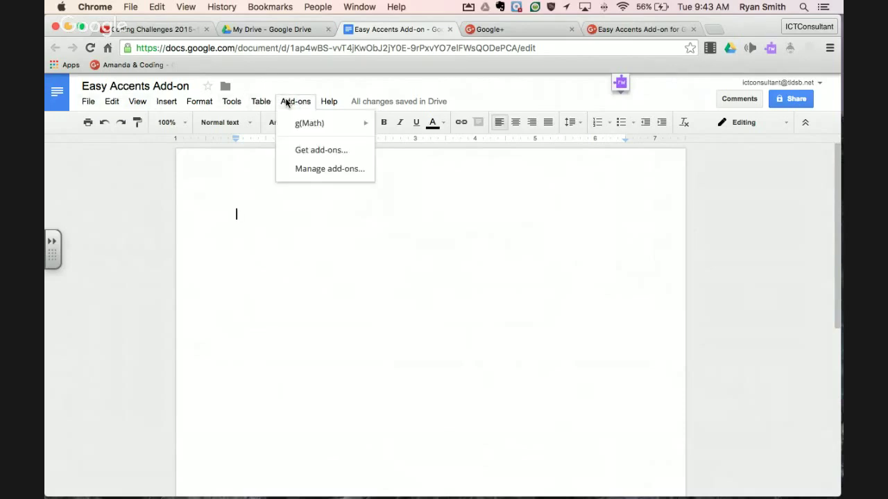
{"action": "left_click", "coordinate": [323, 152]}
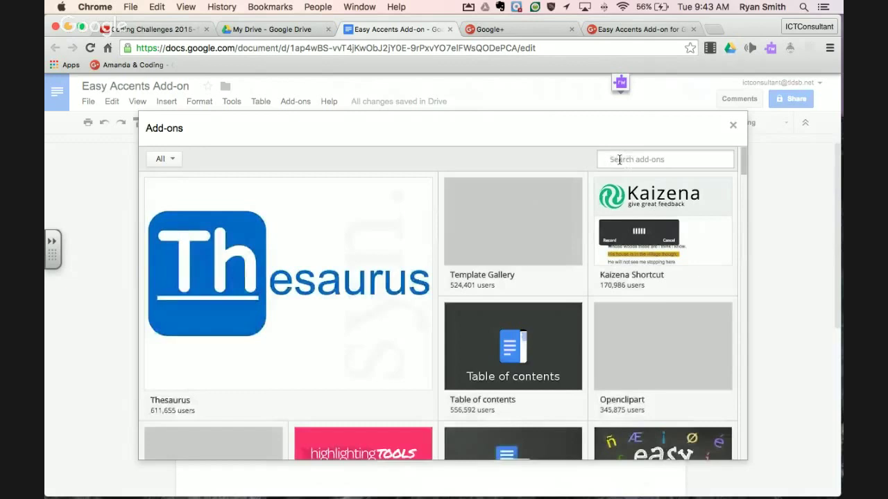
{"action": "left_click", "coordinate": [619, 159]}
{"action": "type", "text": "easy"}
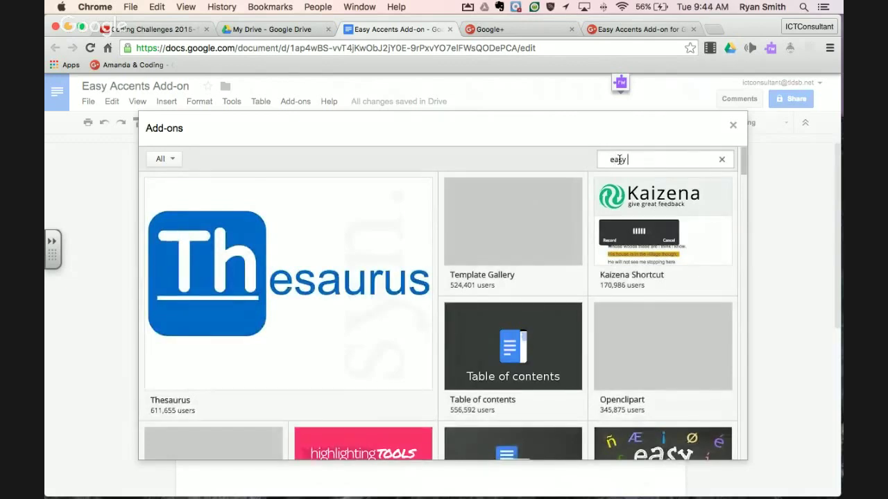
{"action": "type", "text": " accents"}
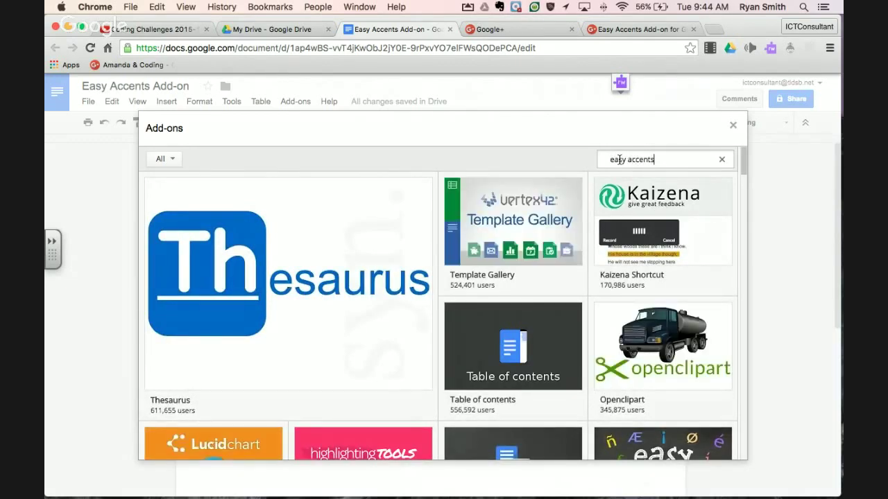
{"action": "key", "text": "Return"}
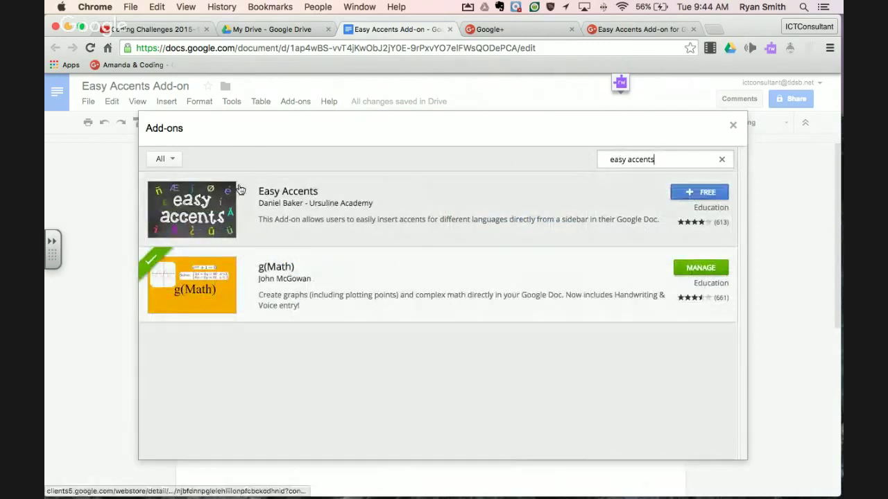
{"action": "left_click", "coordinate": [690, 194]}
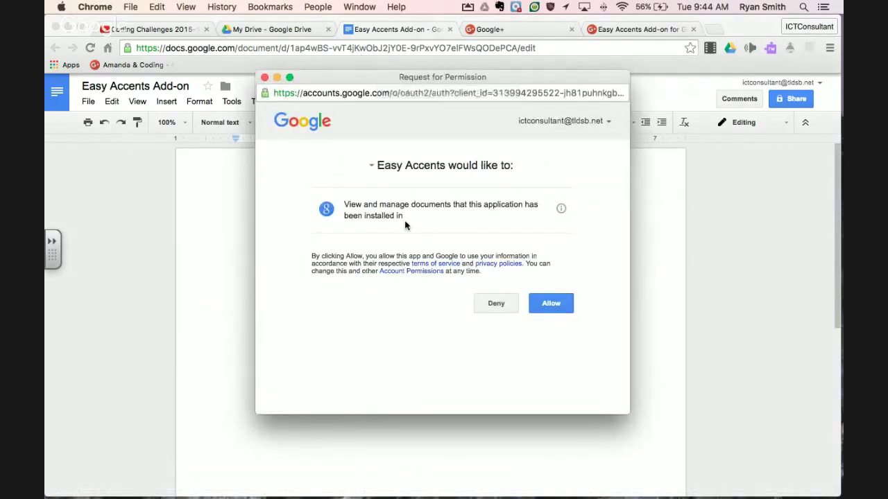
{"action": "left_click", "coordinate": [551, 303]}
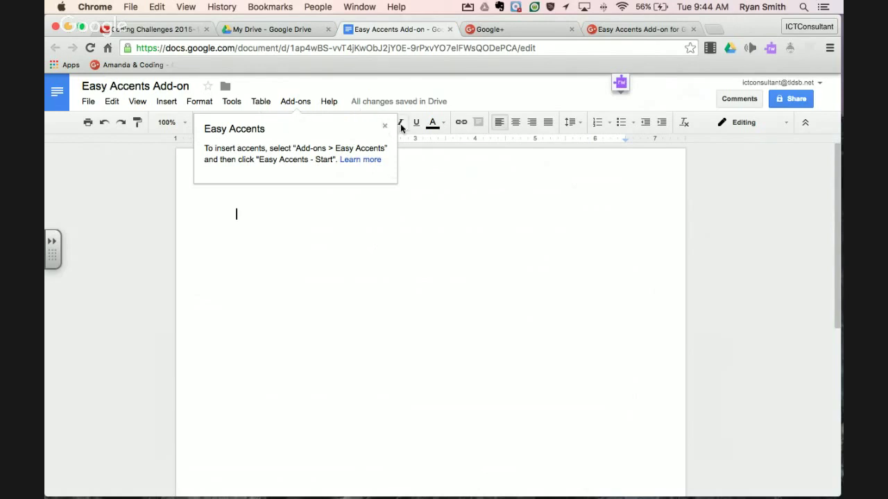
{"action": "left_click", "coordinate": [385, 126]}
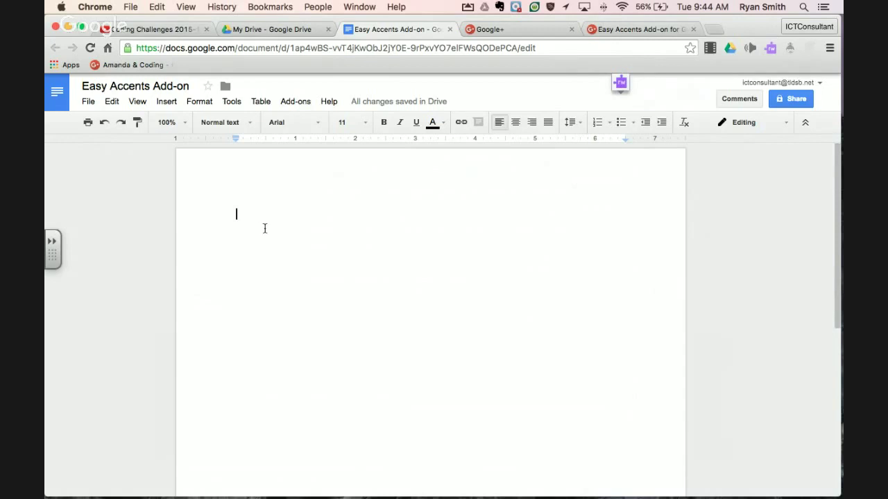
Launch Easy Accents - Start and choose French for the French Accents palette.
{"action": "left_click", "coordinate": [294, 102]}
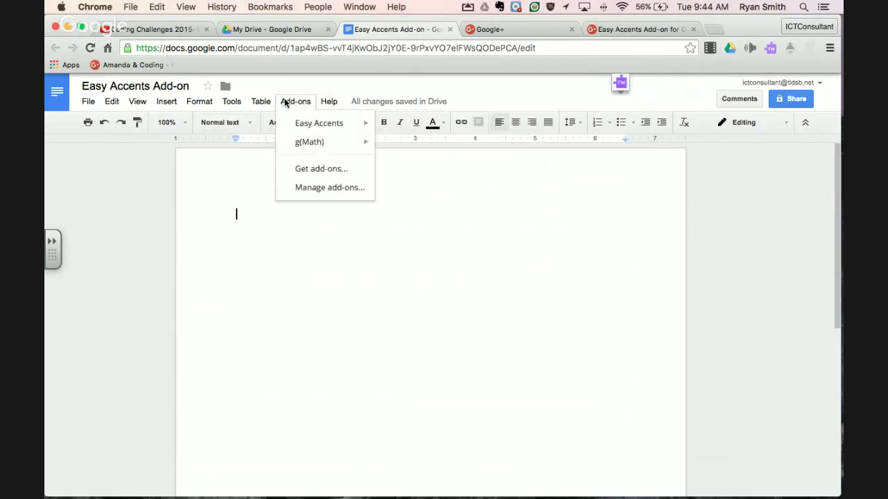
{"action": "mouse_move", "coordinate": [299, 126]}
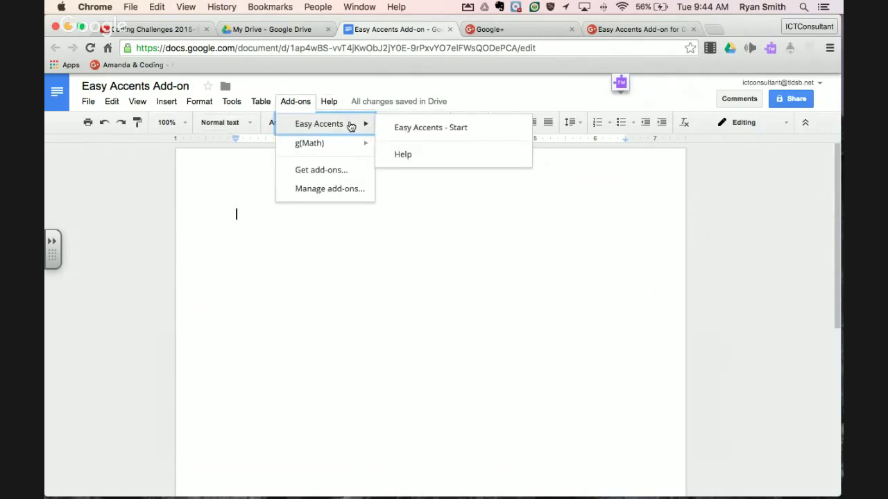
{"action": "left_click", "coordinate": [427, 131]}
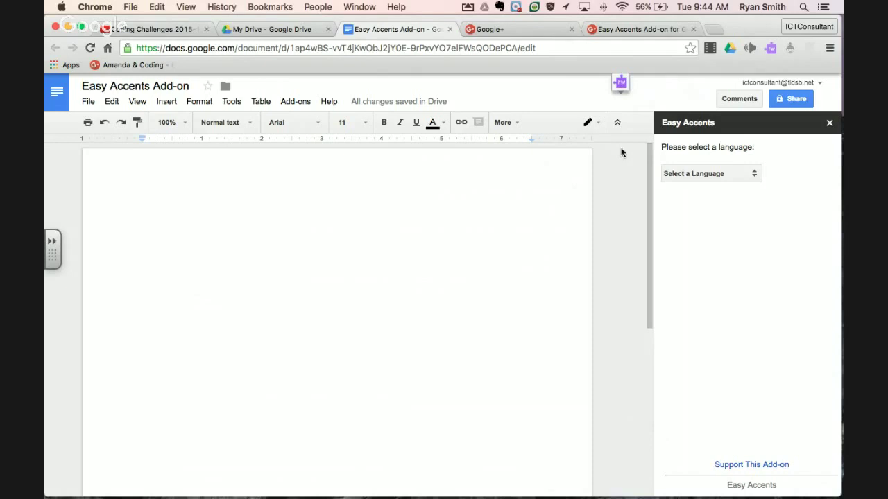
{"action": "left_click", "coordinate": [719, 173]}
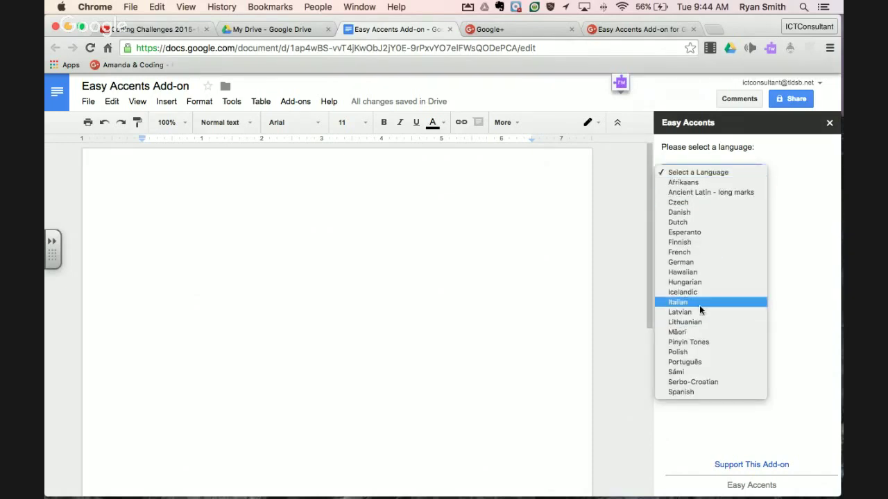
{"action": "left_click", "coordinate": [698, 254]}
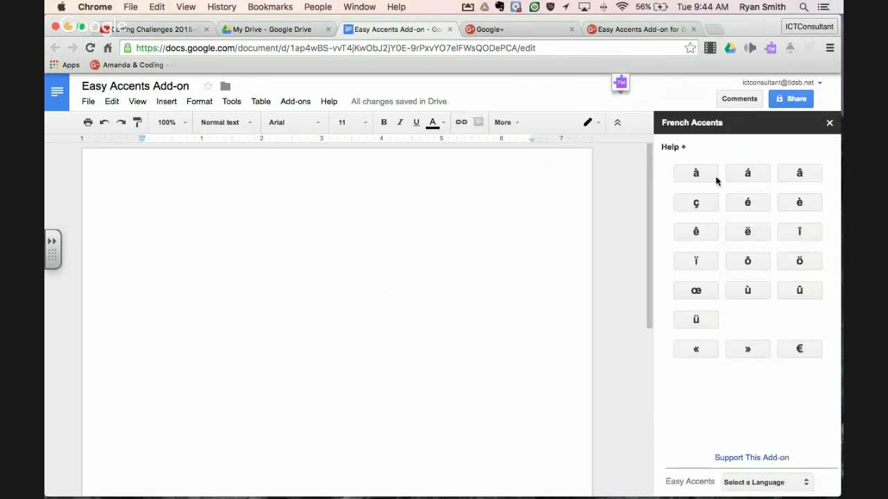
Type 'où' at the document start, inserting ù from the French palette.
{"action": "left_click", "coordinate": [310, 267]}
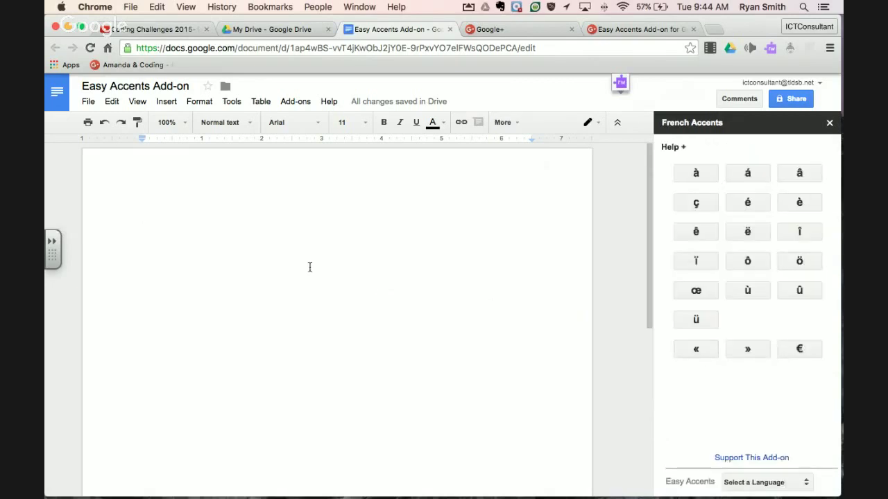
{"action": "type", "text": "o"}
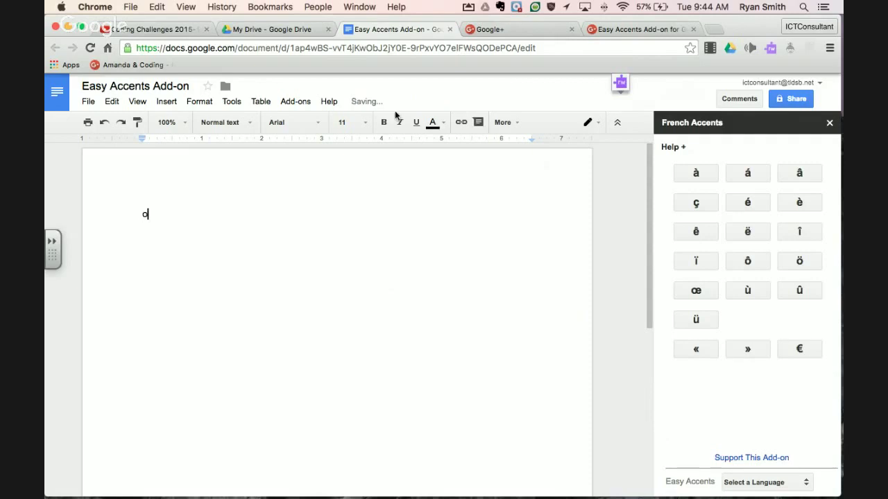
{"action": "left_click", "coordinate": [748, 291]}
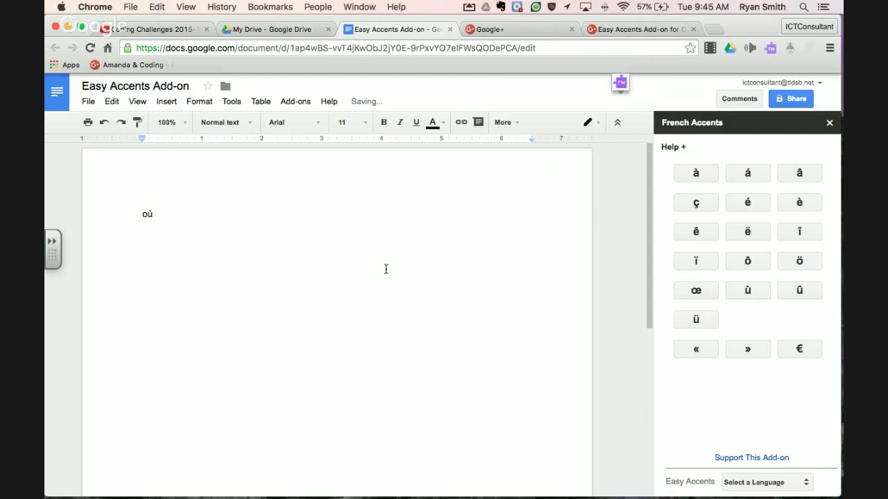
{"action": "key", "text": "Return"}
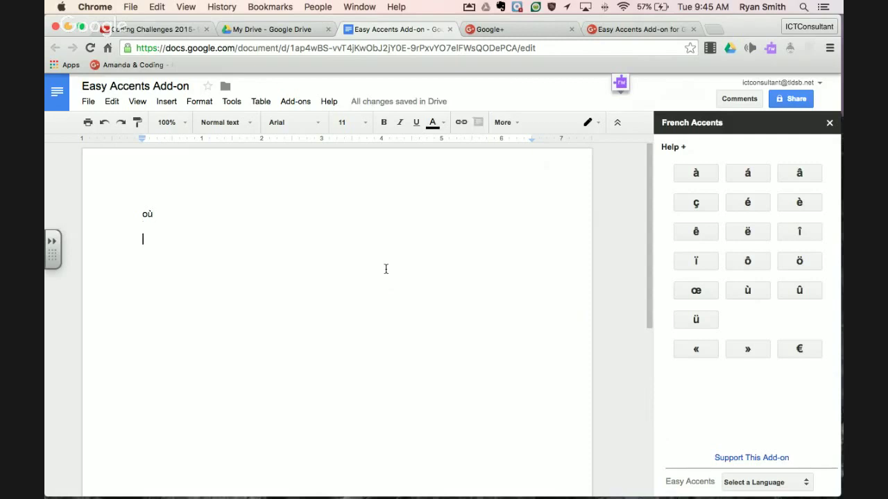
Type 'maître' on the next line using the î button, then start a new line.
{"action": "type", "text": "ma"}
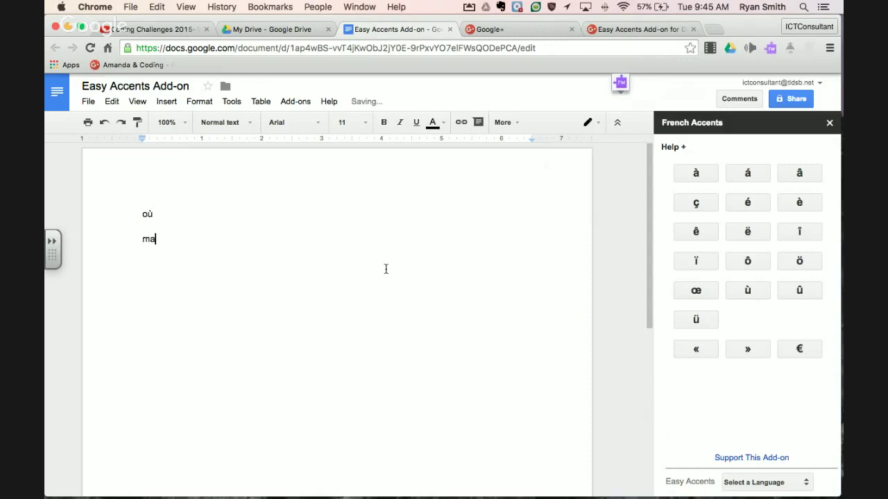
{"action": "type", "text": "itre"}
{"action": "left_click", "coordinate": [157, 240]}
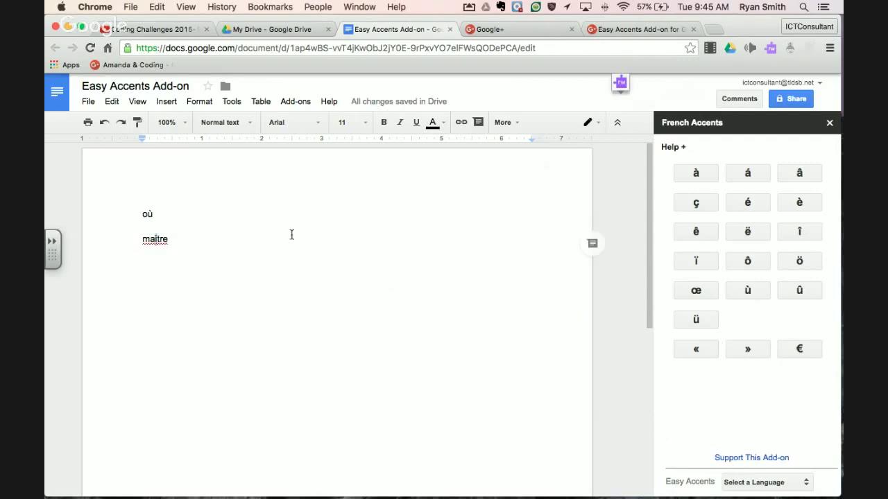
{"action": "left_click", "coordinate": [799, 232]}
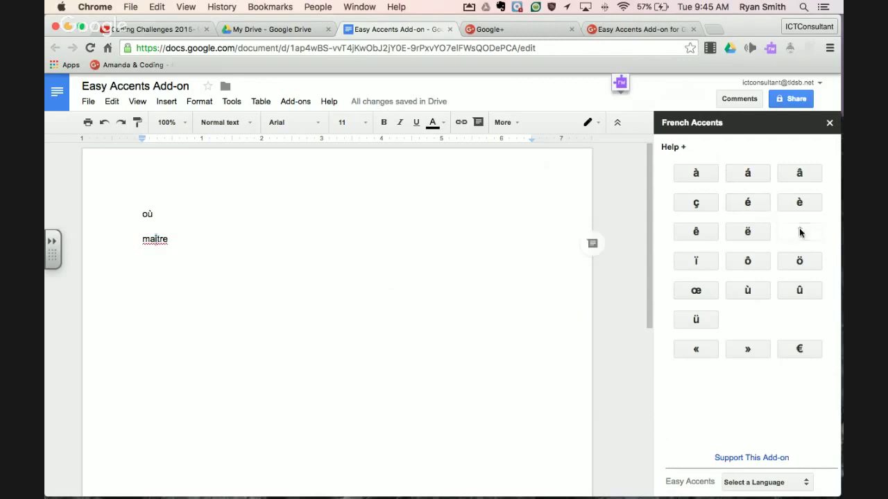
{"action": "left_click", "coordinate": [216, 241]}
{"action": "key", "text": "Return"}
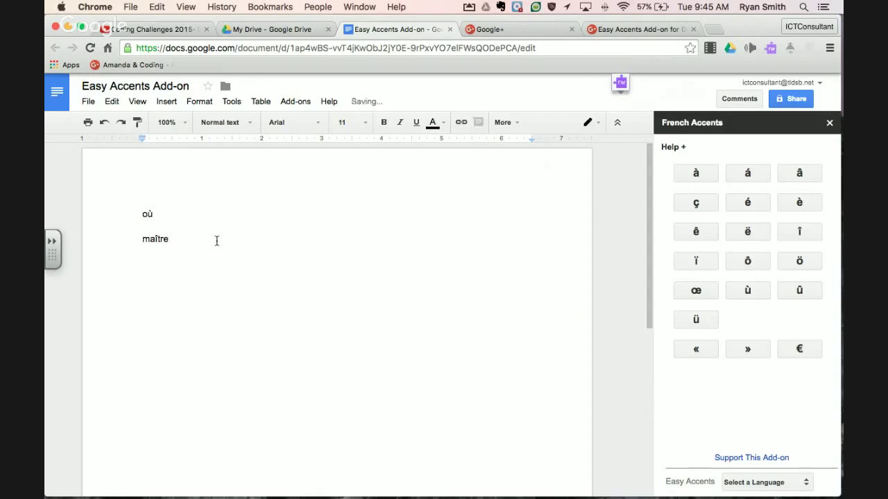
Switch the font to Bree Serif and type 'Noël' using the ë button.
{"action": "left_click", "coordinate": [313, 124]}
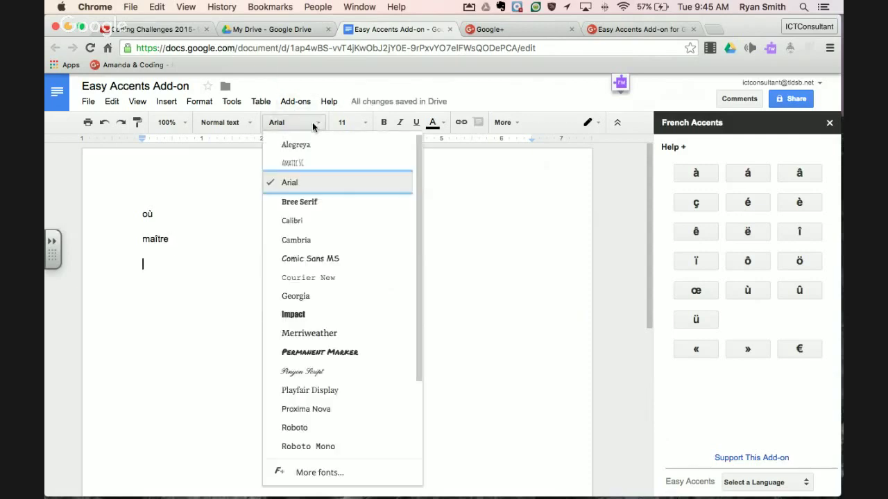
{"action": "left_click", "coordinate": [332, 203]}
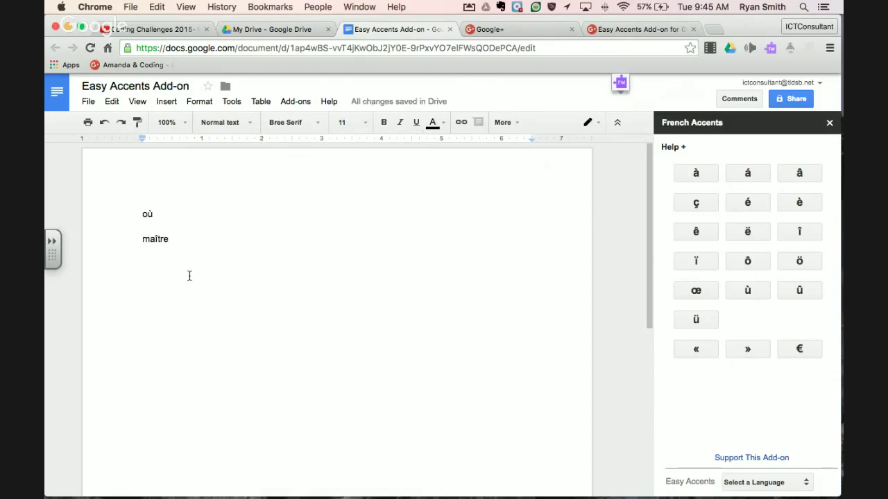
{"action": "type", "text": "Noel"}
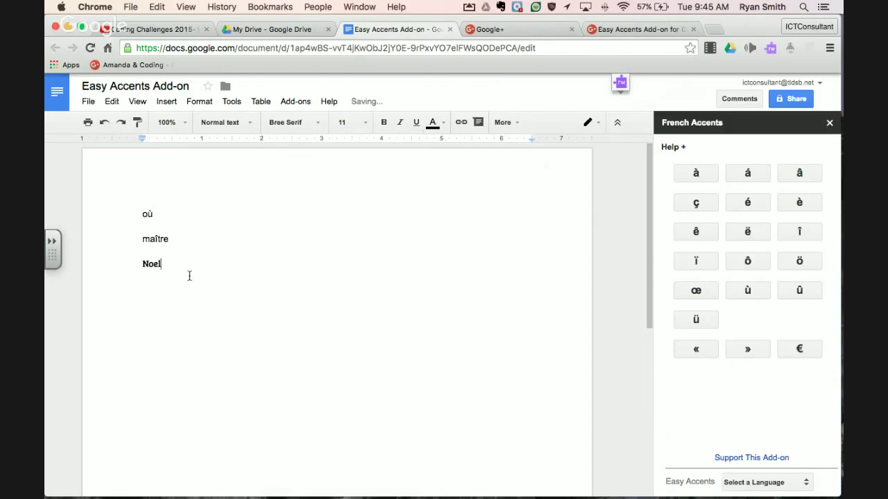
{"action": "key", "text": "BackSpace"}
{"action": "key", "text": "BackSpace"}
{"action": "left_click", "coordinate": [749, 232]}
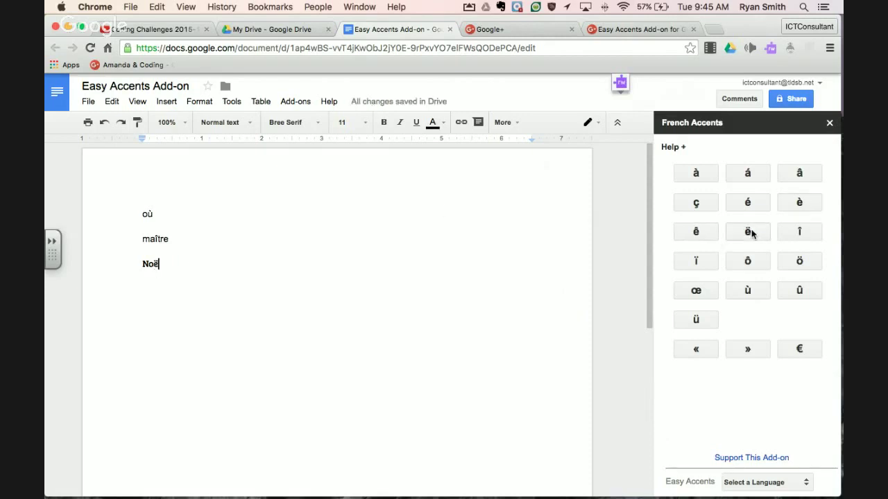
{"action": "type", "text": "l"}
On a new line, type 'garçon' using the ç button.
{"action": "key", "text": "Return"}
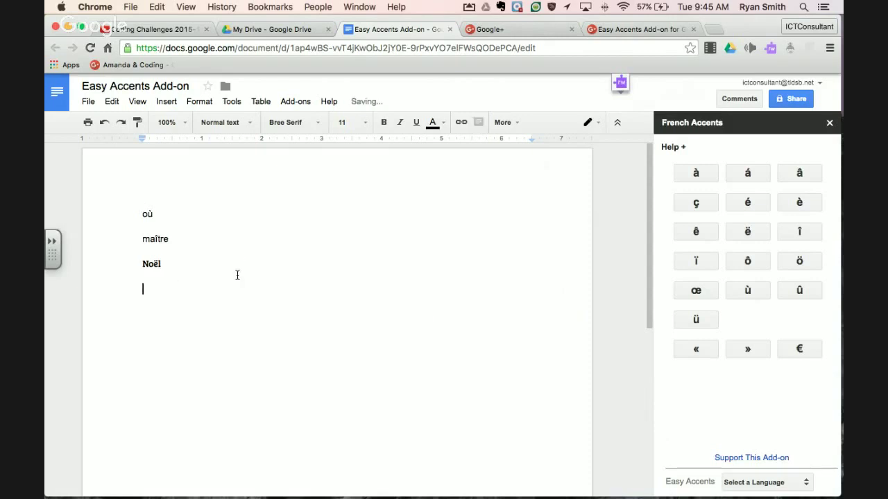
{"action": "type", "text": "gar"}
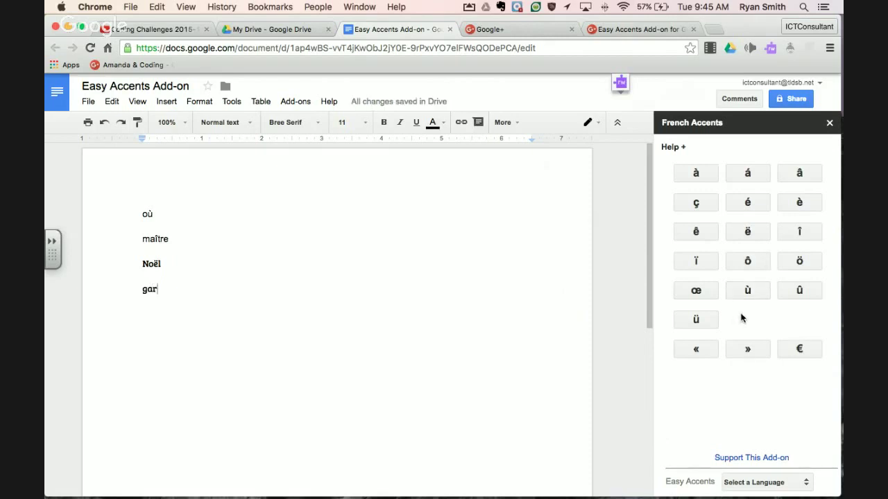
{"action": "left_click", "coordinate": [695, 202]}
{"action": "type", "text": "on"}
Close the accents panel, add an empty line below garçon, and relaunch Easy Accents with French.
{"action": "left_click", "coordinate": [830, 124]}
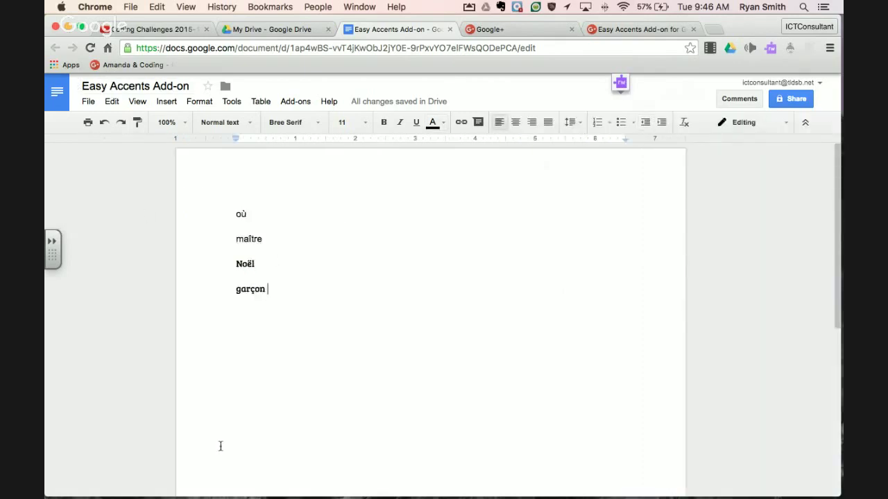
{"action": "key", "text": "Return"}
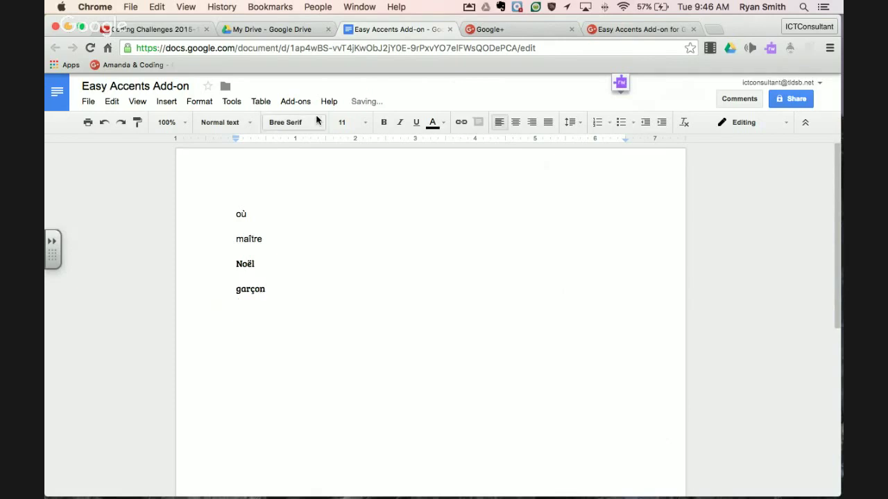
{"action": "left_click", "coordinate": [296, 101]}
{"action": "mouse_move", "coordinate": [298, 124]}
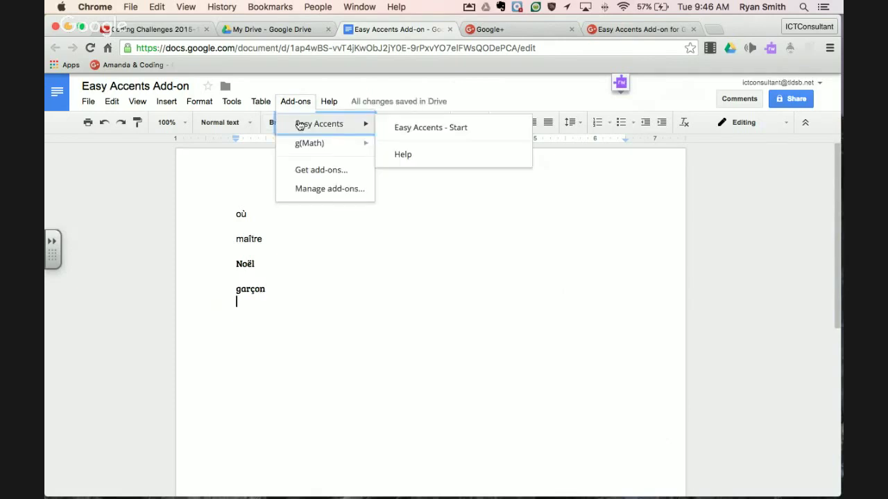
{"action": "left_click", "coordinate": [406, 127]}
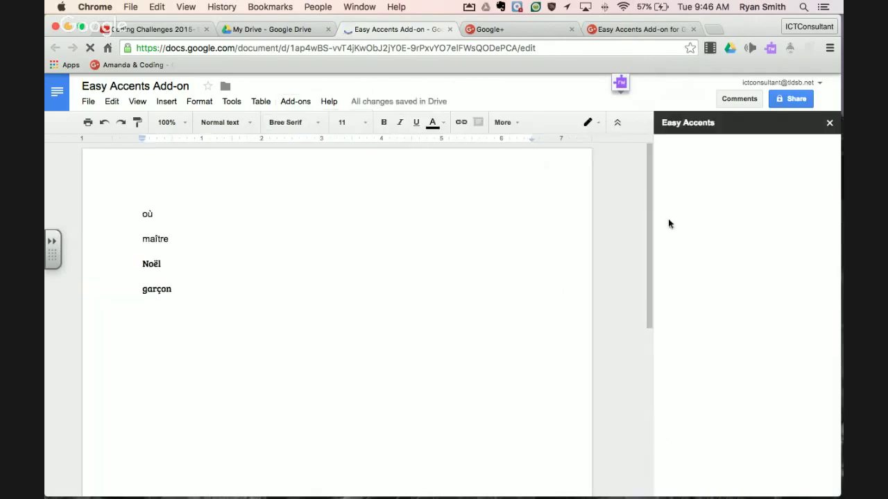
{"action": "left_click", "coordinate": [742, 174]}
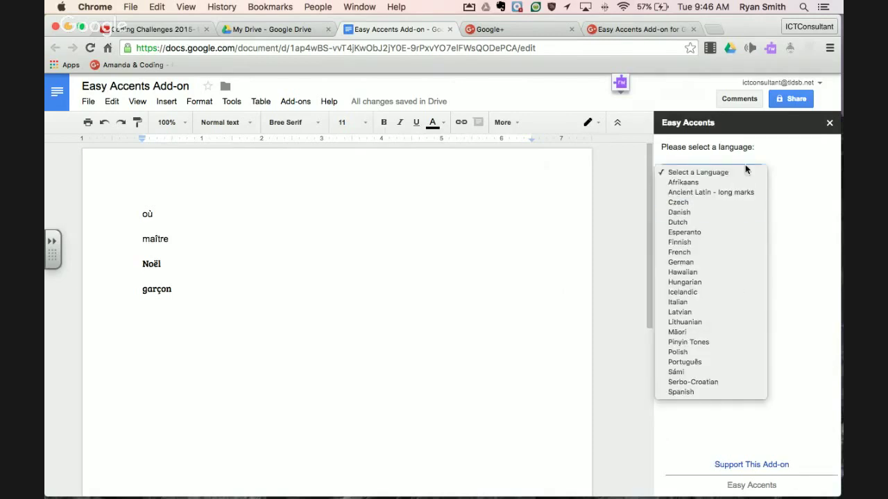
{"action": "left_click", "coordinate": [754, 173]}
{"action": "left_click", "coordinate": [758, 172]}
{"action": "left_click", "coordinate": [686, 257]}
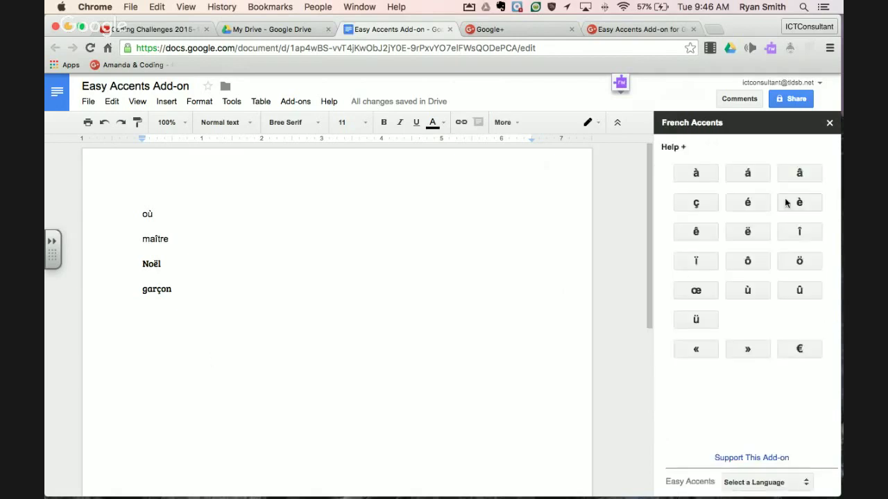